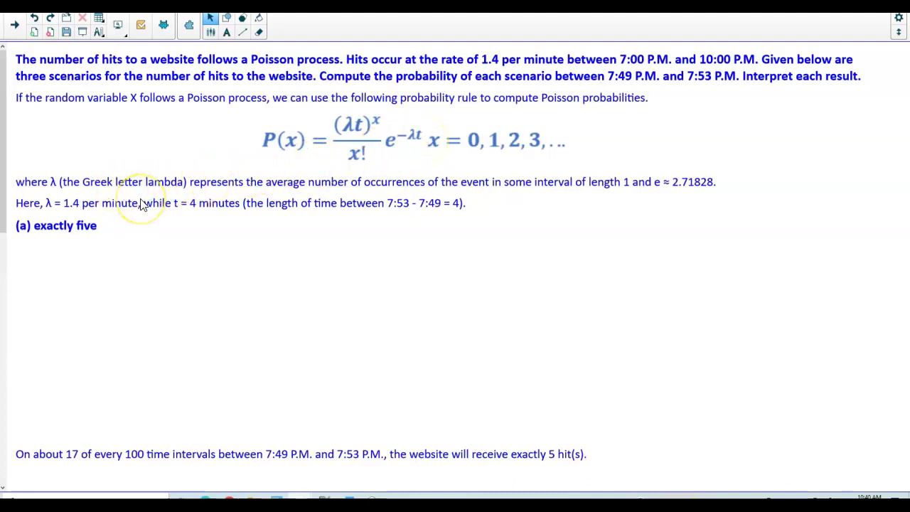
Highlight λ = 1.4 per minute and the problem's 1.4 per minute rate in yellow.
{"action": "left_click", "coordinate": [211, 32]}
{"action": "left_click", "coordinate": [283, 28]}
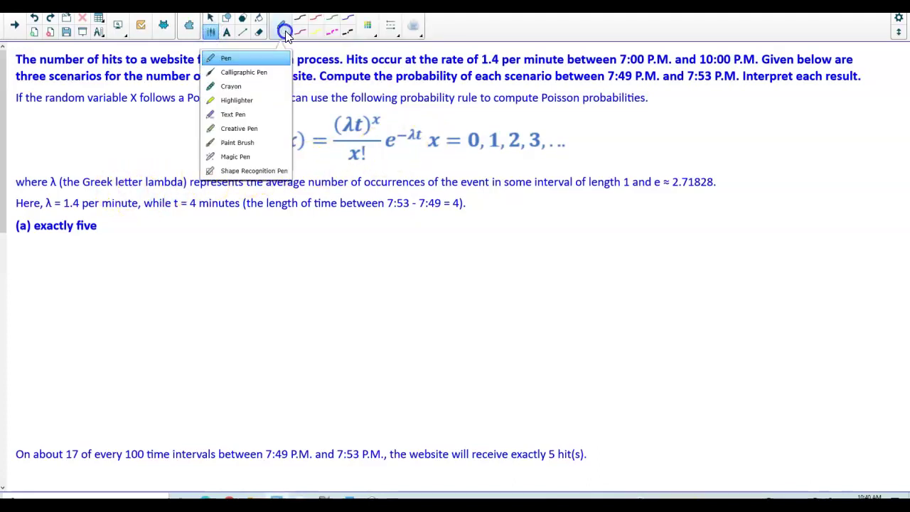
{"action": "left_click", "coordinate": [237, 100]}
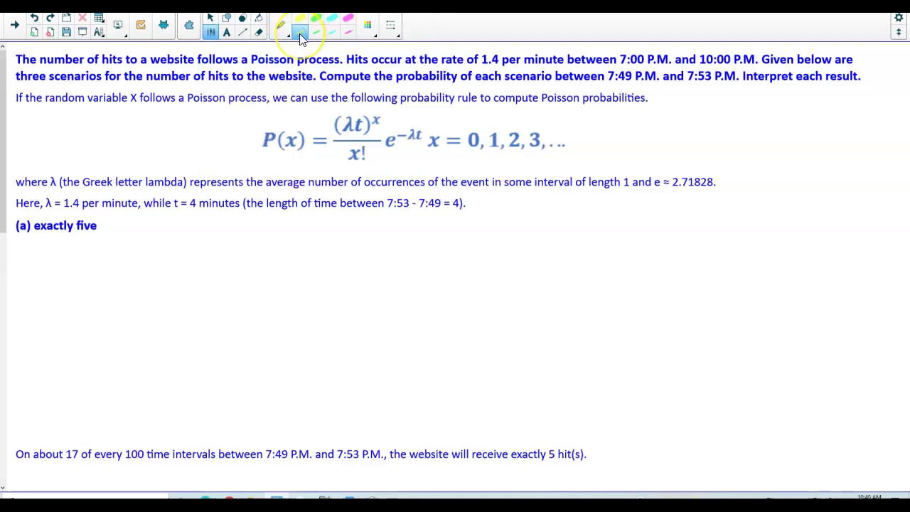
{"action": "left_click_drag", "start_coordinate": [46, 203], "coordinate": [104, 203]}
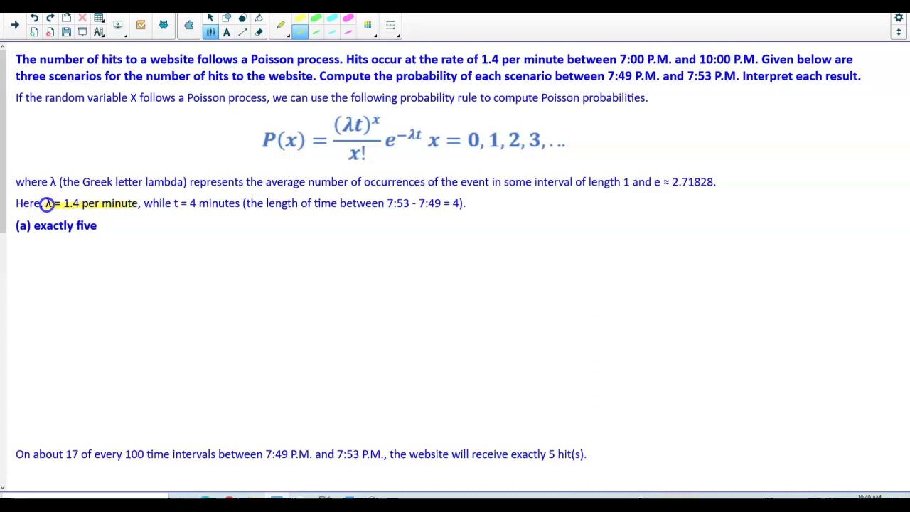
{"action": "left_click_drag", "start_coordinate": [500, 60], "coordinate": [564, 60]}
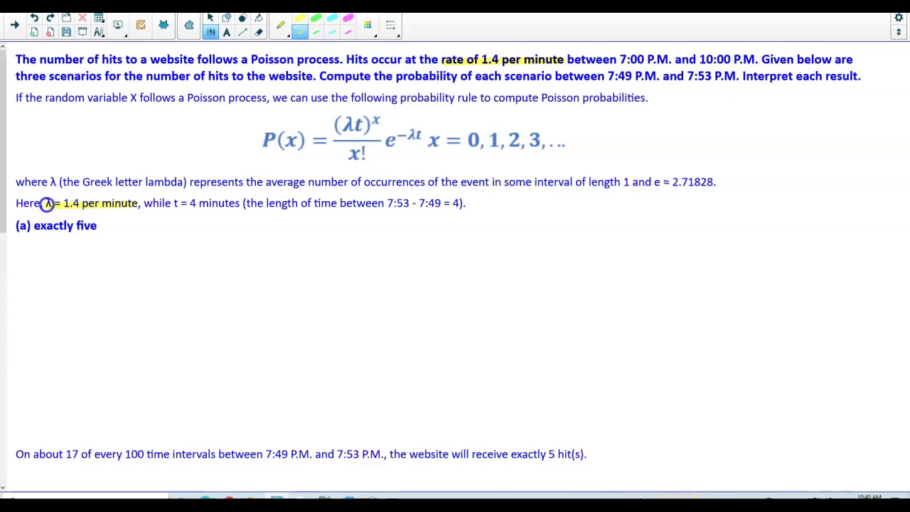
Highlight t = 4 minutes, the 7:49–7:53 P.M. interval and 7:53 − 7:49 = 4 in green.
{"action": "left_click", "coordinate": [317, 32]}
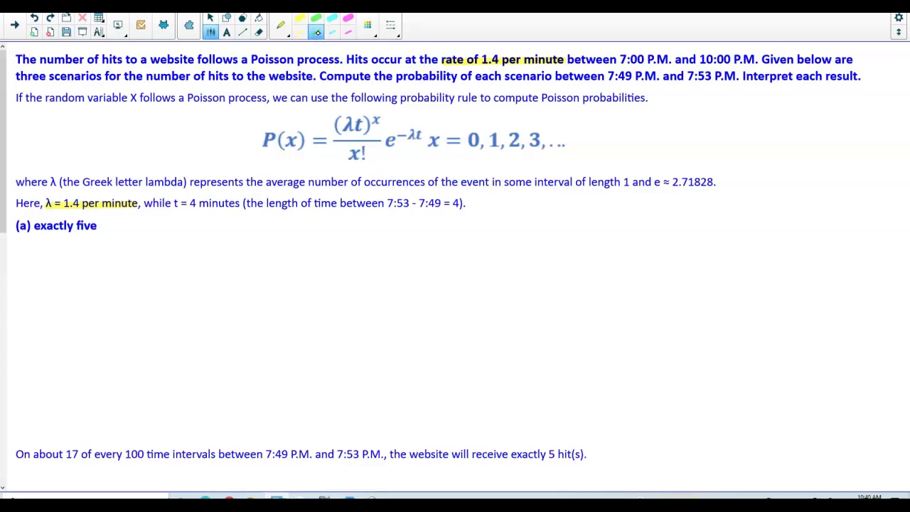
{"action": "left_click_drag", "start_coordinate": [173, 204], "coordinate": [230, 203]}
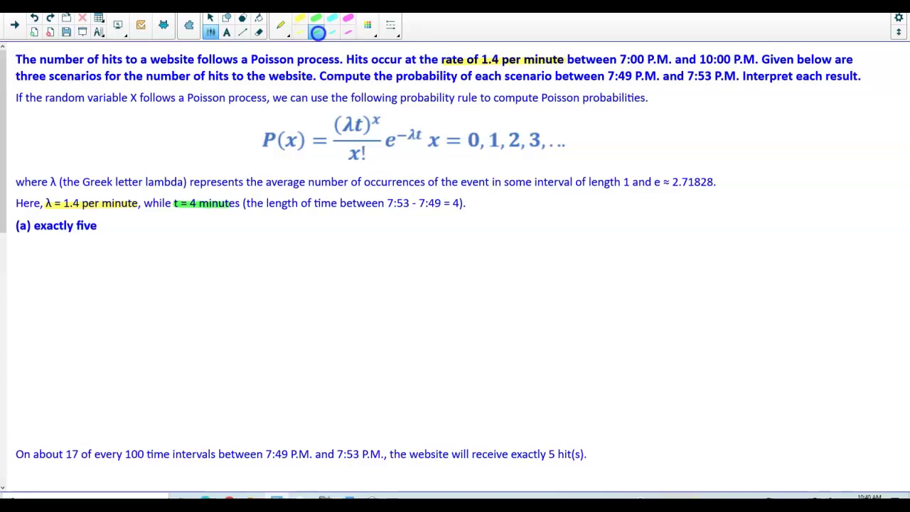
{"action": "left_click_drag", "start_coordinate": [507, 77], "coordinate": [726, 76]}
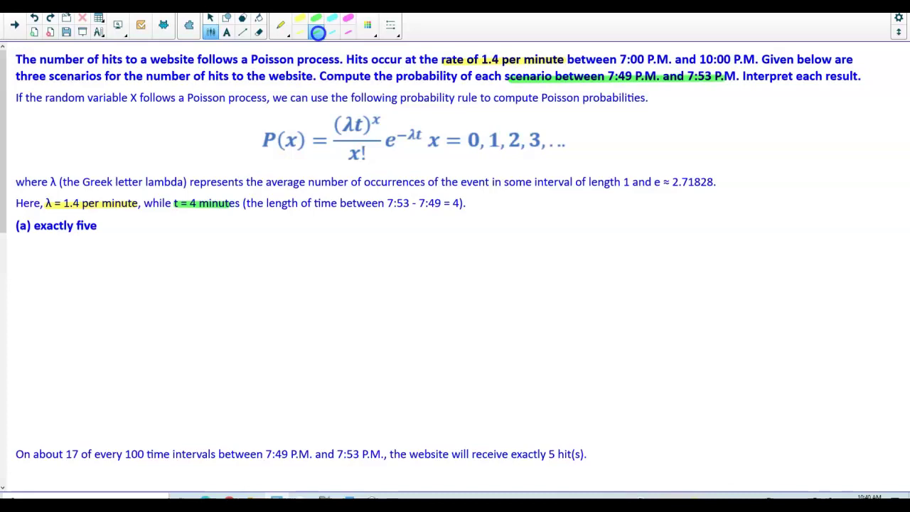
{"action": "left_click_drag", "start_coordinate": [419, 203], "coordinate": [441, 203]}
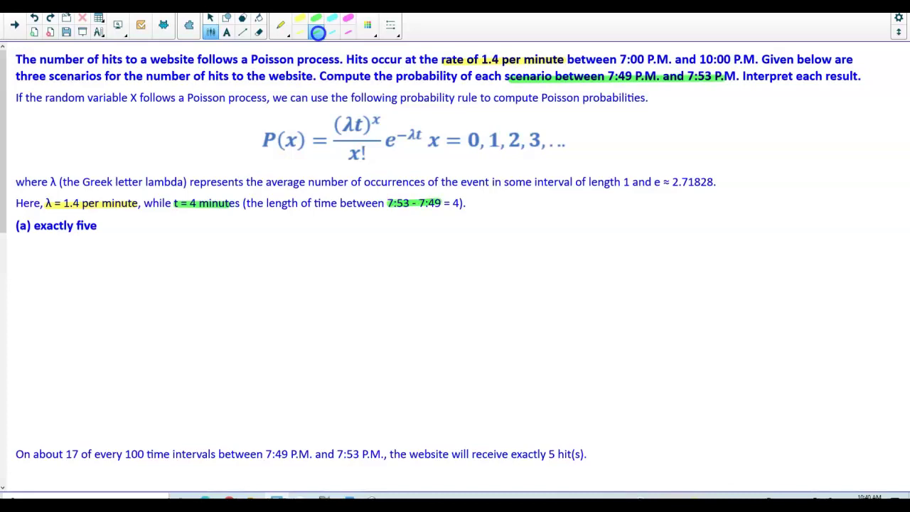
{"action": "left_click", "coordinate": [318, 33]}
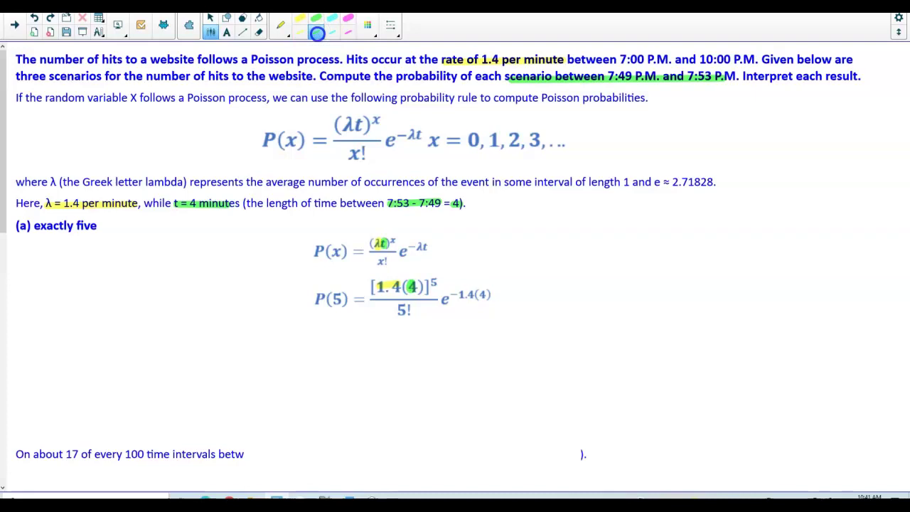
Bring up the pen type choices with the P(5) = [1.4(4)]^5/5! e^(−1.4(4)) substitution shown.
{"action": "left_click", "coordinate": [283, 30]}
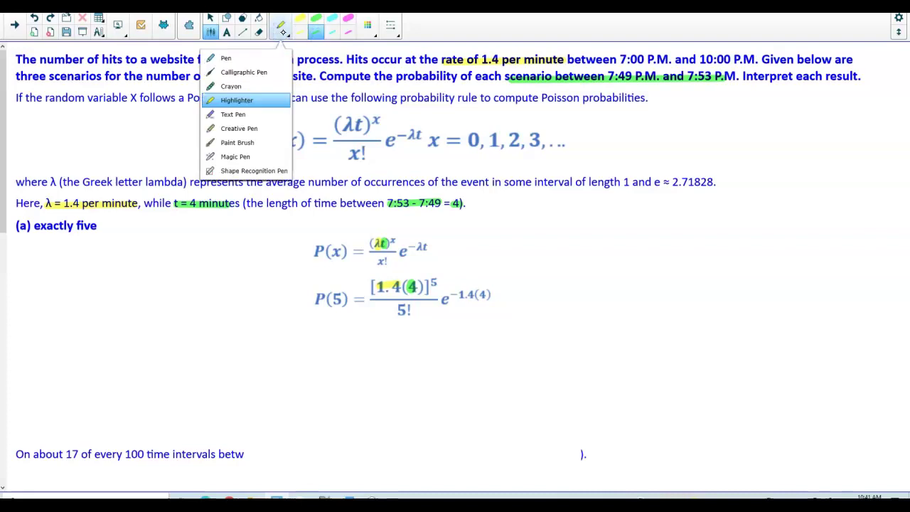
With a thin plain pen, draw an arrow from 1.4(4) and write 5.6 = μ.
{"action": "left_click", "coordinate": [238, 57]}
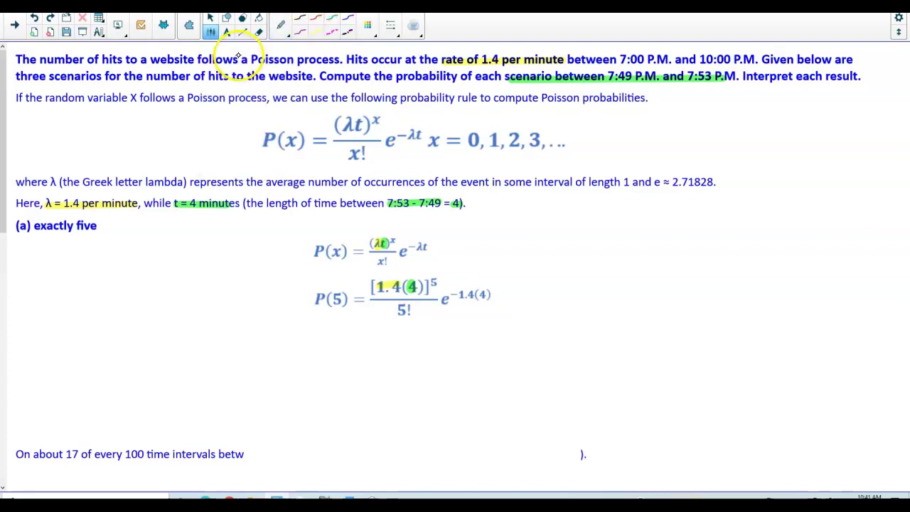
{"action": "left_click", "coordinate": [390, 26]}
{"action": "left_click", "coordinate": [228, 81]}
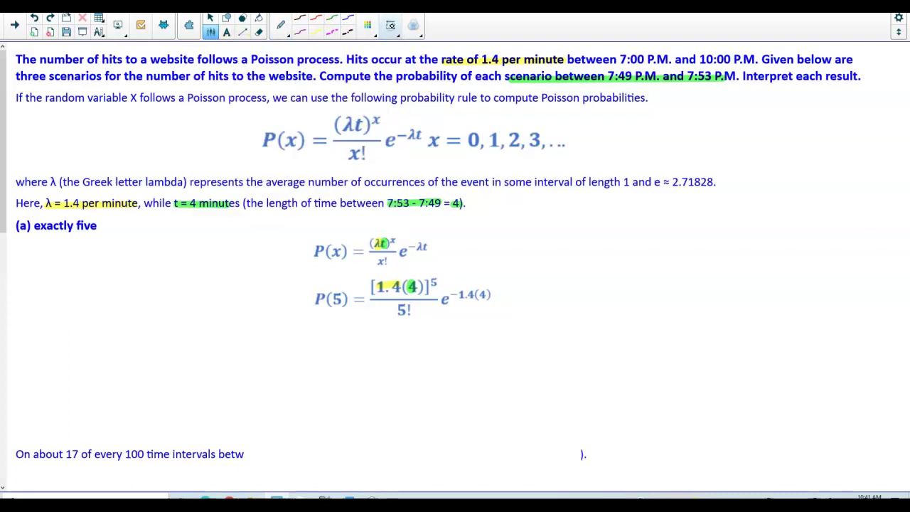
{"action": "mouse_move", "coordinate": [416, 276]}
{"action": "left_mouse_down"}
{"action": "mouse_move", "coordinate": [441, 259]}
{"action": "mouse_move", "coordinate": [464, 259]}
{"action": "left_mouse_up"}
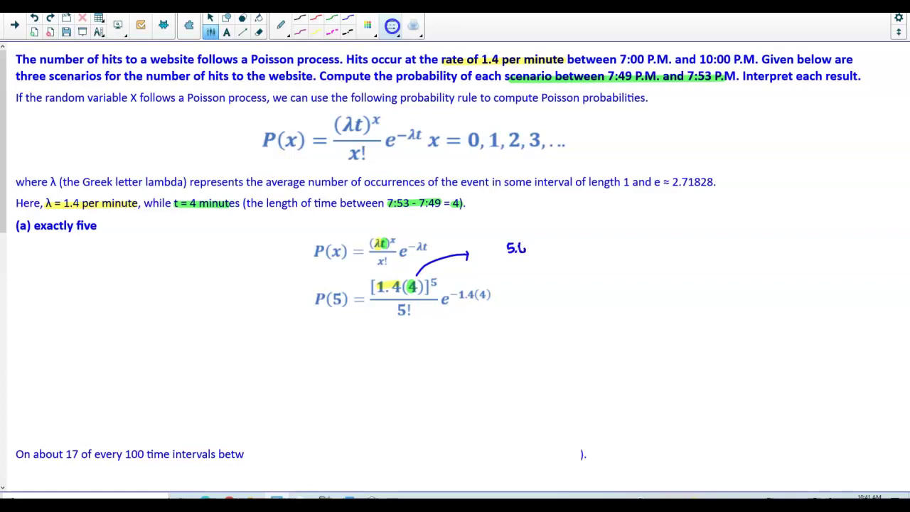
{"action": "left_click", "coordinate": [531, 248]}
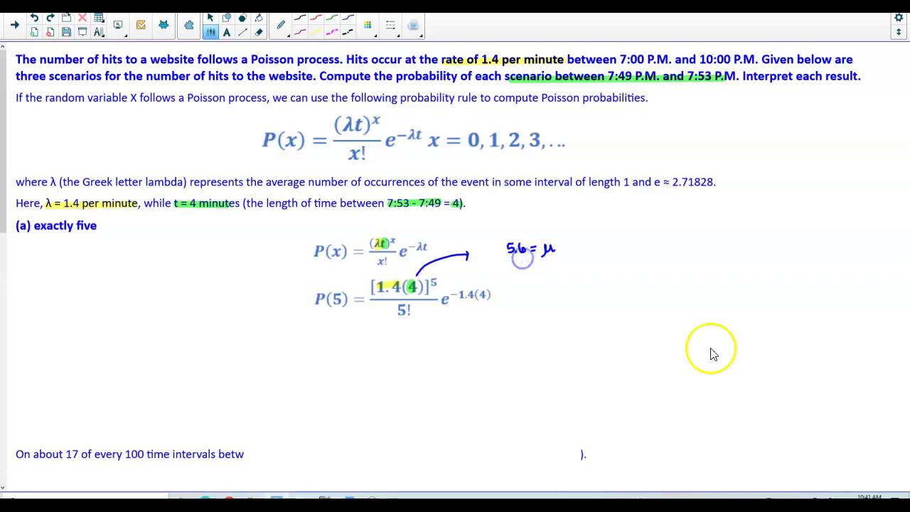
Bring up the TI-84 emulator on a cleared home screen and choose poissonpdf( from DISTR.
{"action": "left_click", "coordinate": [344, 496]}
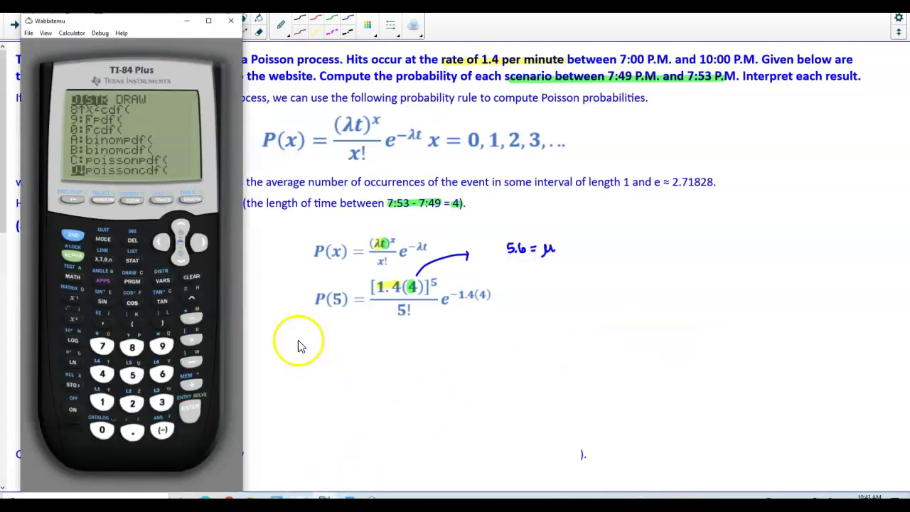
{"action": "left_click", "coordinate": [103, 240]}
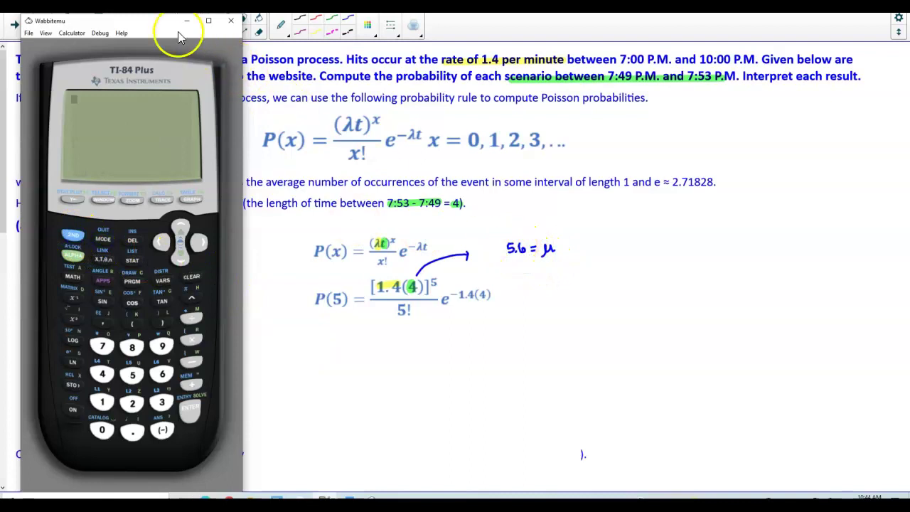
{"action": "left_click_drag", "start_coordinate": [155, 24], "coordinate": [272, 29]}
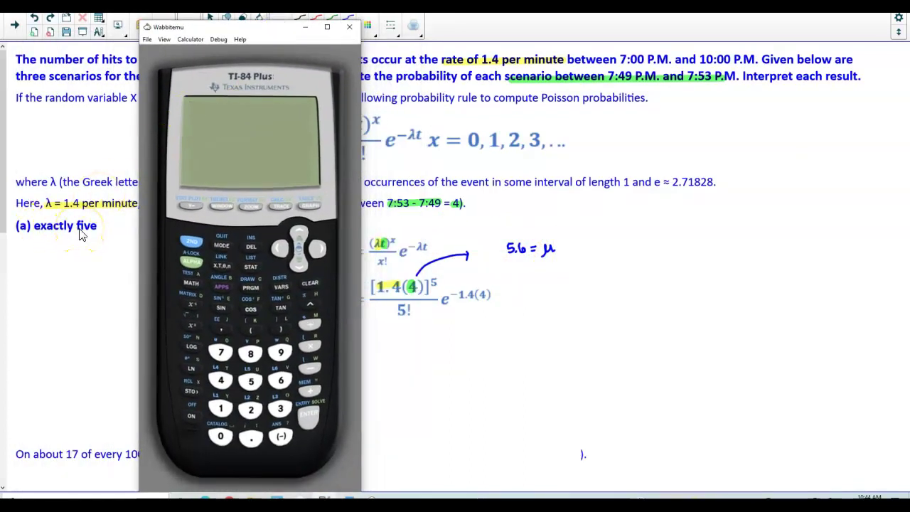
{"action": "left_click", "coordinate": [189, 243]}
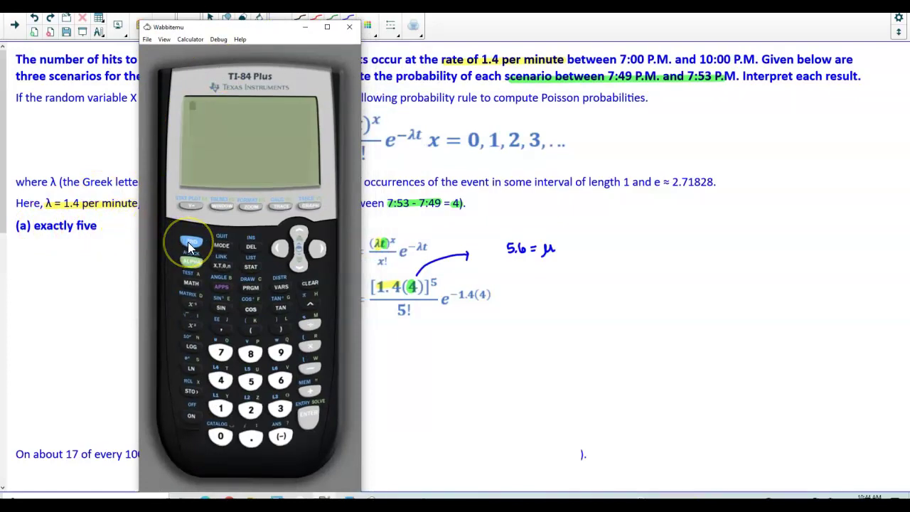
{"action": "left_click", "coordinate": [279, 285]}
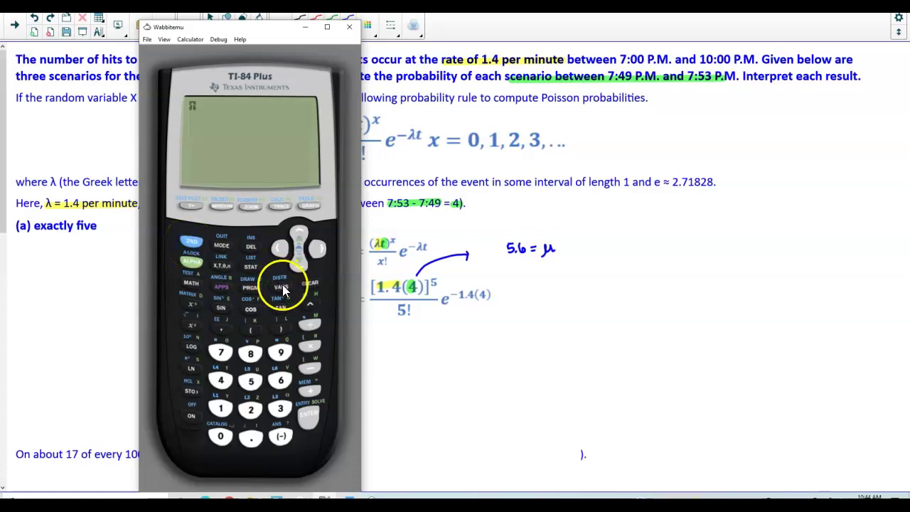
{"action": "left_click", "coordinate": [298, 270]}
{"action": "left_click", "coordinate": [297, 270]}
{"action": "left_click", "coordinate": [297, 270]}
{"action": "left_click", "coordinate": [297, 269]}
{"action": "left_click", "coordinate": [256, 186]}
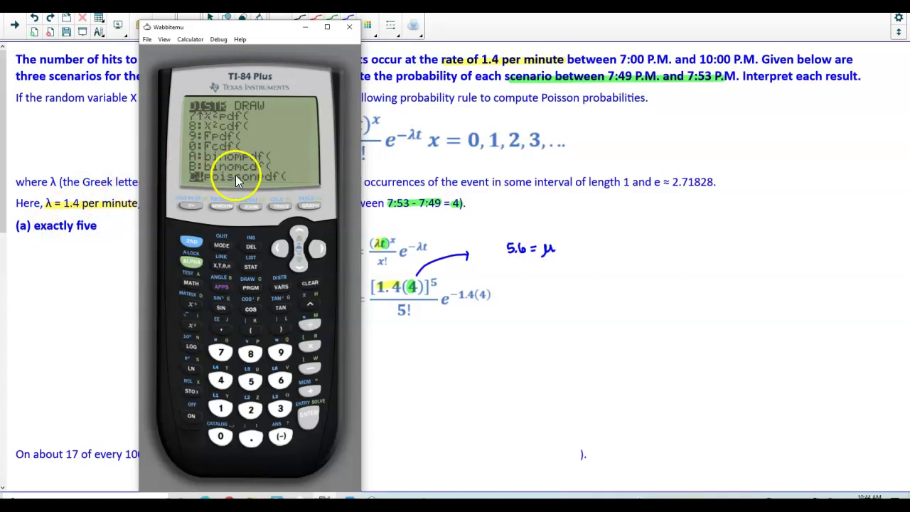
{"action": "left_click", "coordinate": [307, 416]}
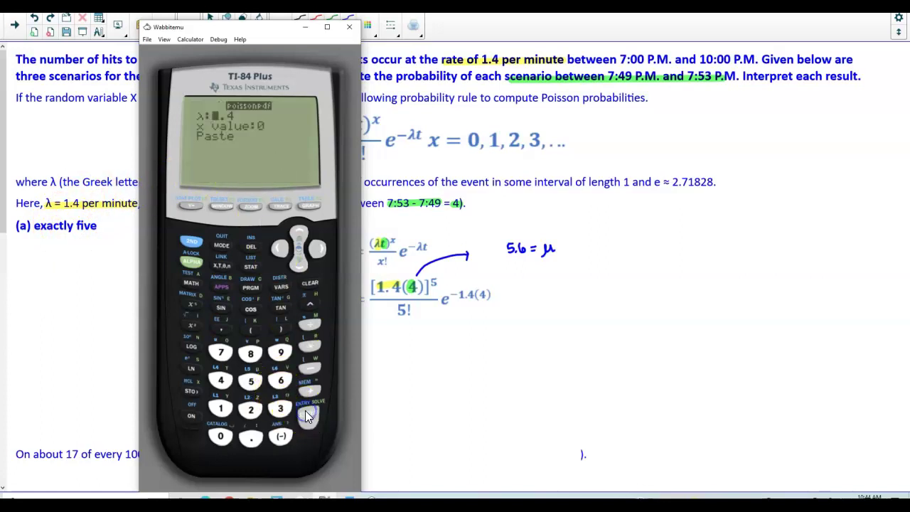
Enter λ = 5.6 and x = 5, then paste and evaluate poissonpdf(5.6,5) to .1697109.
{"action": "left_click", "coordinate": [310, 285]}
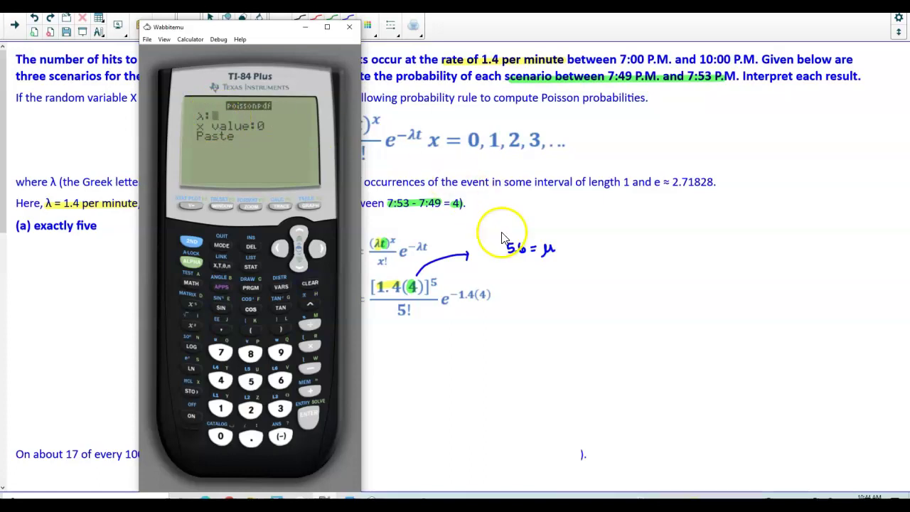
{"action": "left_click", "coordinate": [251, 382]}
{"action": "left_click", "coordinate": [251, 437]}
{"action": "left_click", "coordinate": [281, 381]}
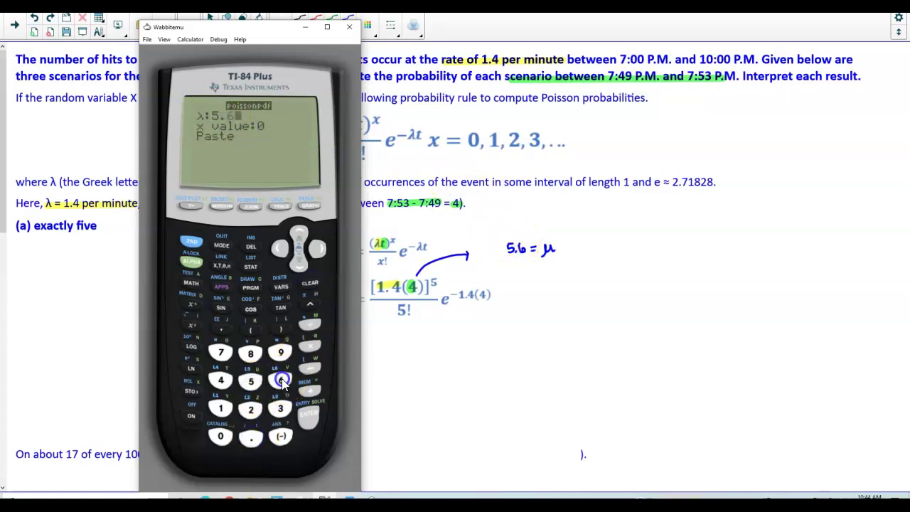
{"action": "left_click", "coordinate": [299, 265]}
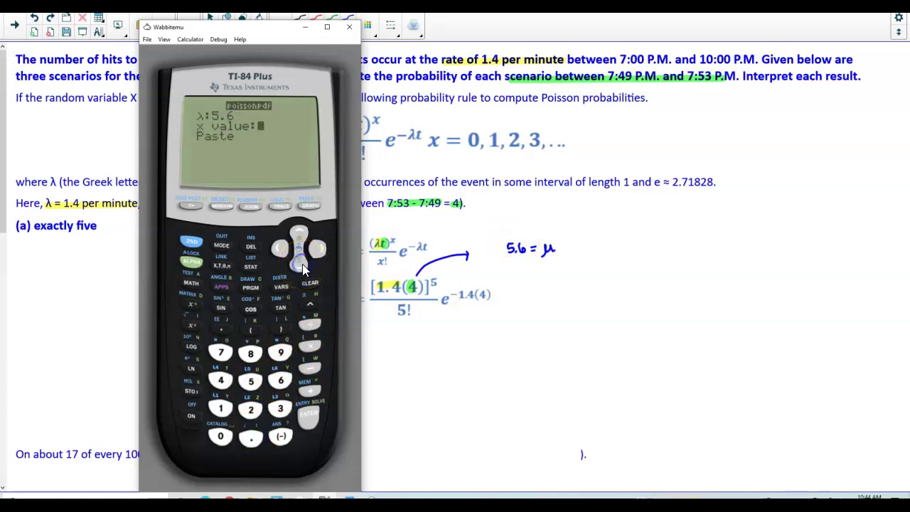
{"action": "left_click", "coordinate": [262, 382]}
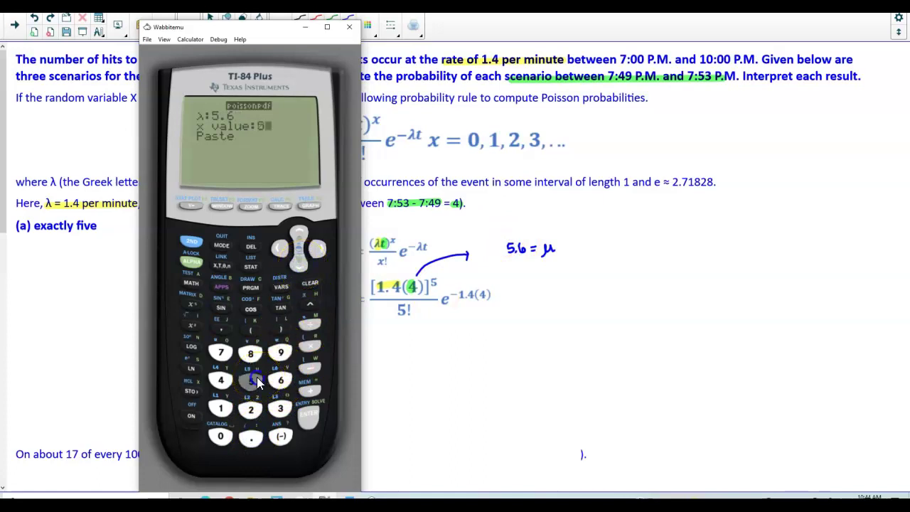
{"action": "left_click", "coordinate": [301, 266]}
{"action": "left_click", "coordinate": [309, 418]}
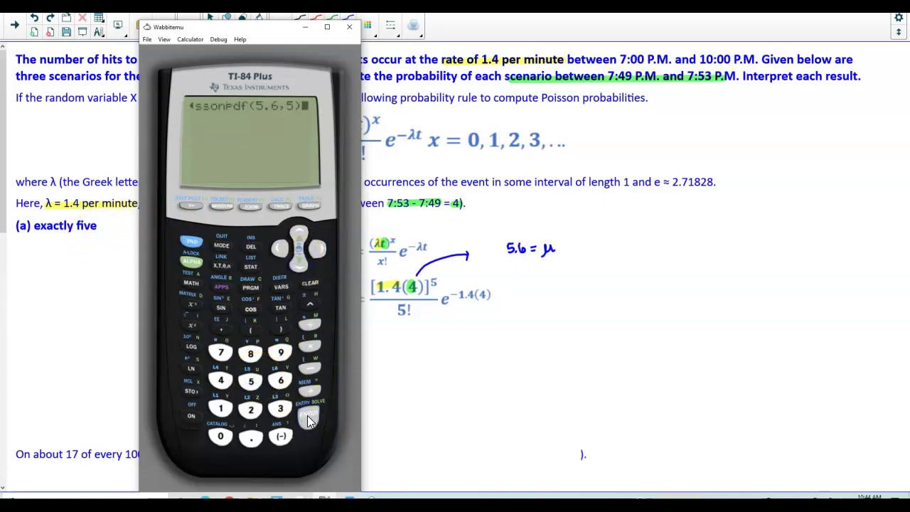
{"action": "left_click", "coordinate": [309, 419]}
{"action": "left_click_drag", "start_coordinate": [252, 33], "coordinate": [160, 29]}
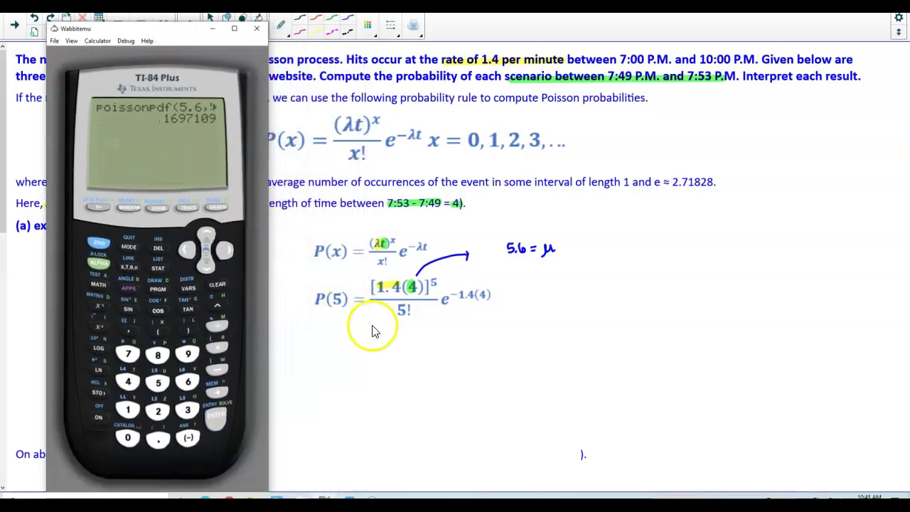
{"action": "left_click", "coordinate": [391, 341]}
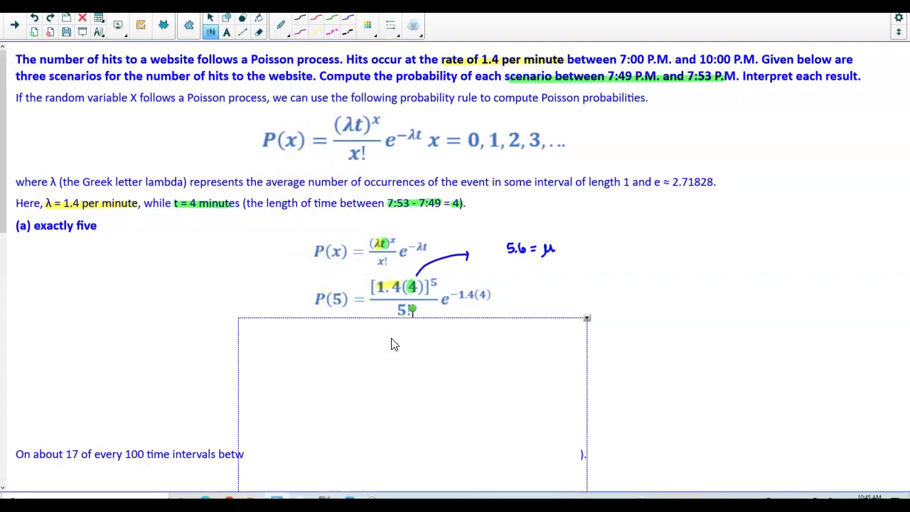
Reveal part (a)'s solution, compare it with .1697109, and circle 0.1697 with an arrow.
{"action": "left_click", "coordinate": [391, 342]}
{"action": "left_click", "coordinate": [348, 496]}
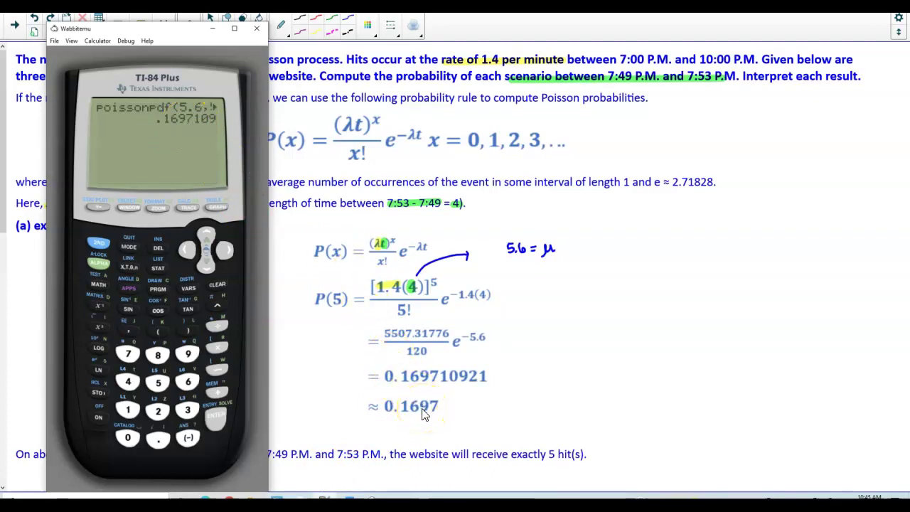
{"action": "left_click", "coordinate": [468, 412]}
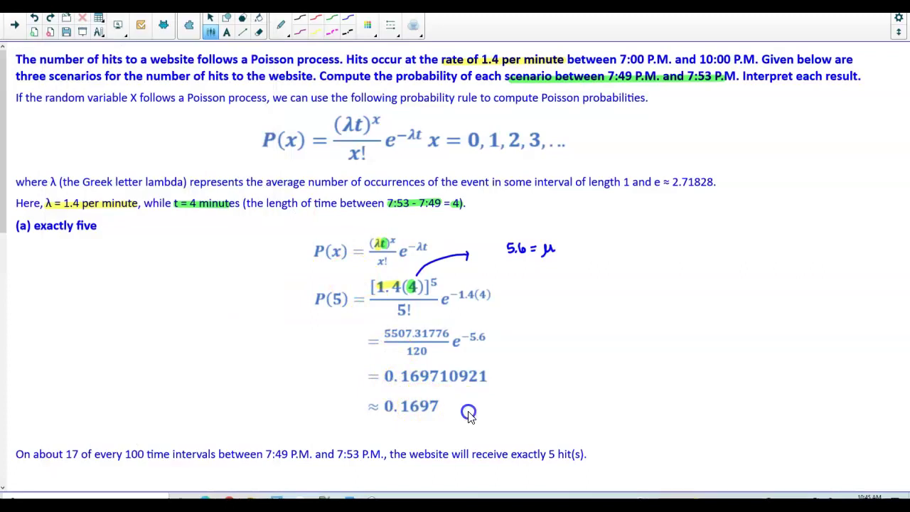
{"action": "mouse_move", "coordinate": [474, 398]}
{"action": "left_mouse_down"}
{"action": "mouse_move", "coordinate": [537, 363]}
{"action": "mouse_move", "coordinate": [565, 364]}
{"action": "left_mouse_up"}
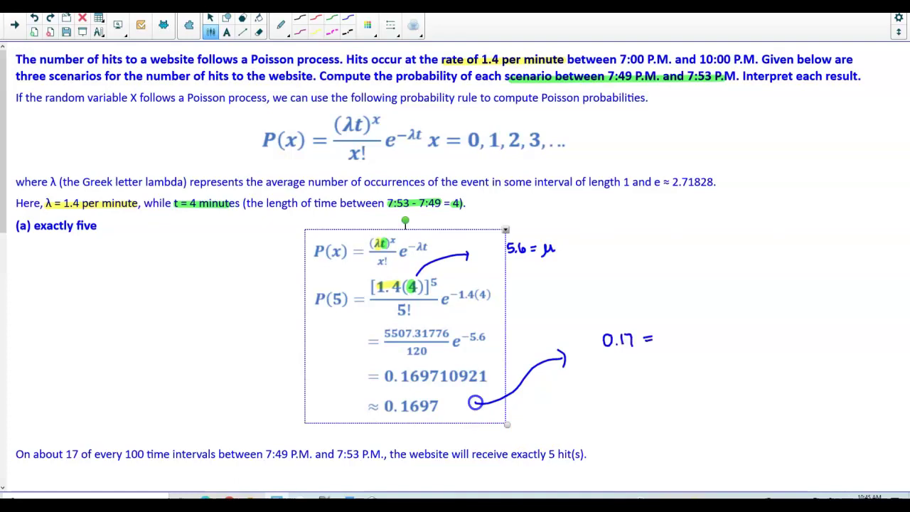
Write 0.17 = 17/100 and underline "exactly five" and "exactly 5 hit(s)", then scroll down.
{"action": "mouse_move", "coordinate": [684, 322]}
{"action": "left_mouse_down"}
{"action": "mouse_move", "coordinate": [704, 337]}
{"action": "mouse_move", "coordinate": [694, 345]}
{"action": "left_mouse_up"}
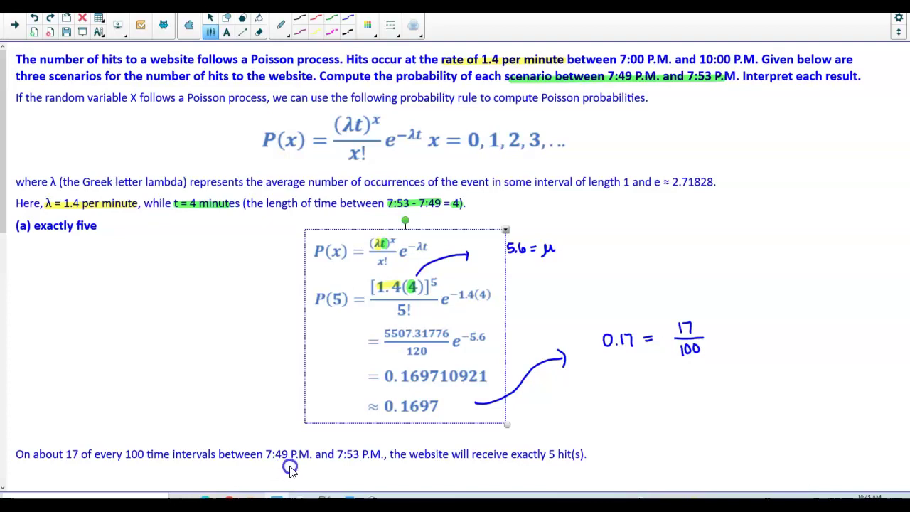
{"action": "left_click", "coordinate": [352, 470]}
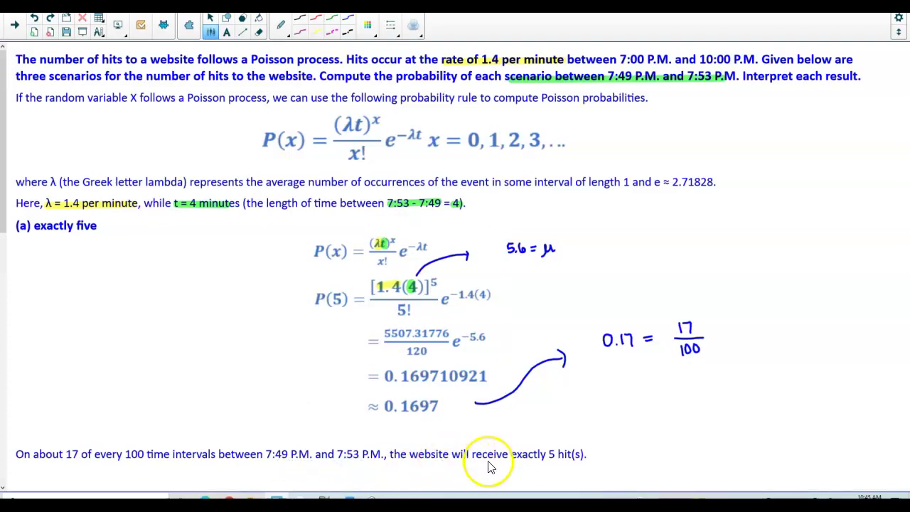
{"action": "left_click_drag", "start_coordinate": [32, 236], "coordinate": [72, 241]}
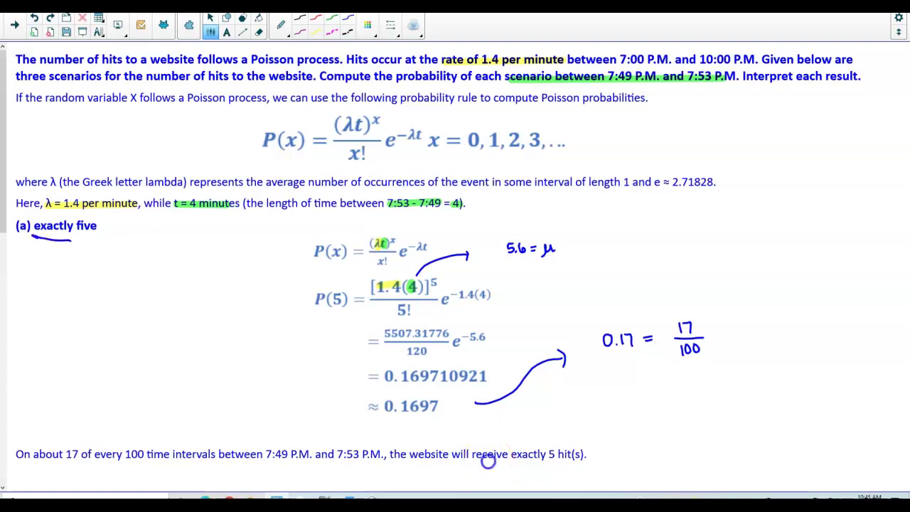
{"action": "left_click_drag", "start_coordinate": [519, 463], "coordinate": [582, 464]}
{"action": "scroll", "coordinate": [357, 398], "scroll_direction": "down", "scroll_amount": 3}
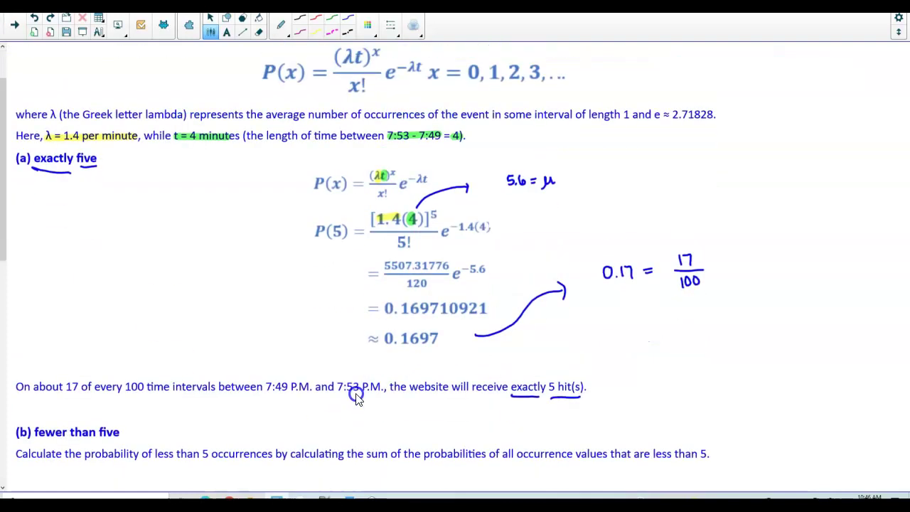